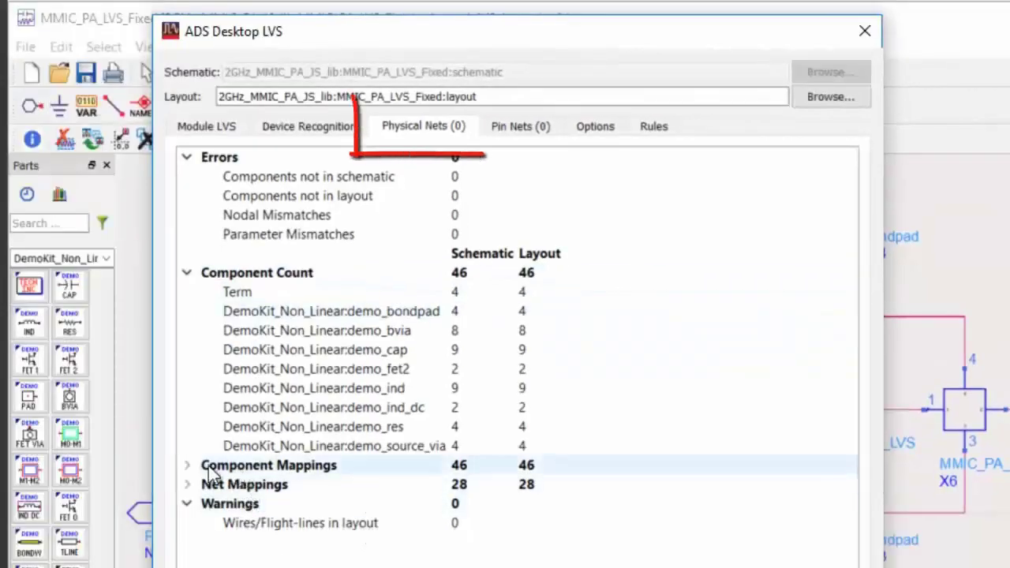
Expand the Component Mappings list, then expand Net Mappings and scroll through the schematic-to-layout net names.
click(82, 500)
scroll(426, 511, down, 4)
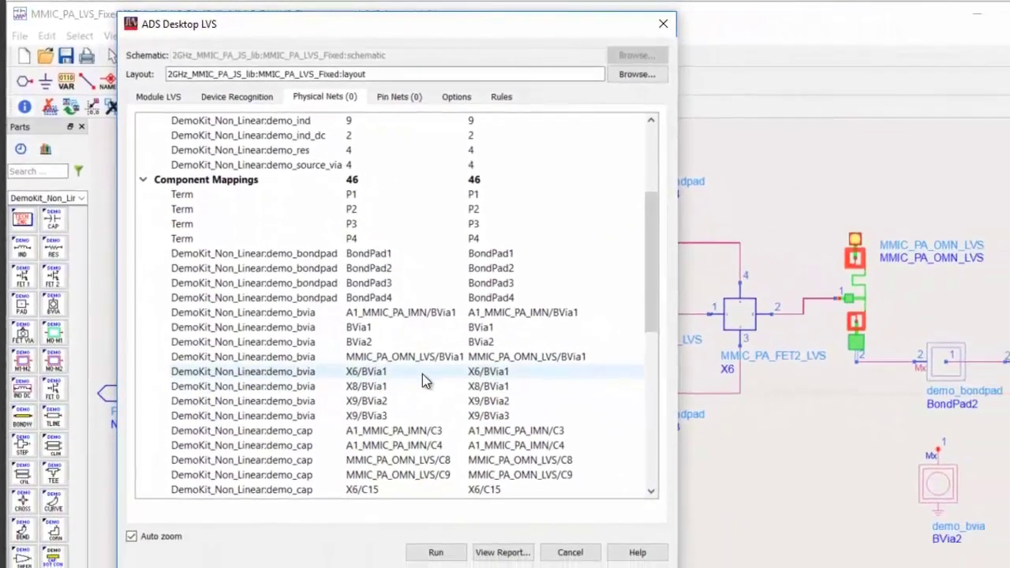
click(144, 359)
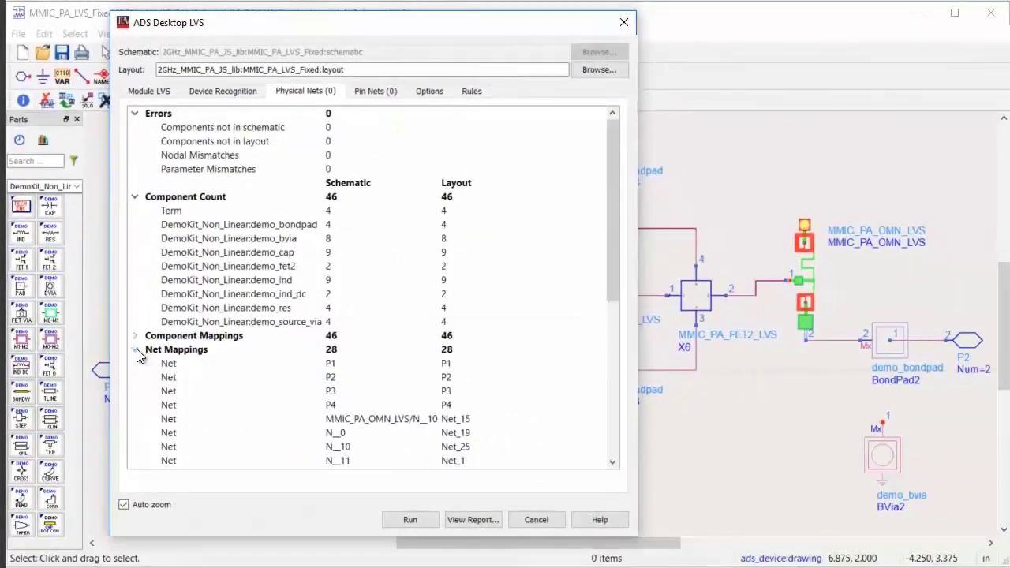
scroll(357, 382, down, 4)
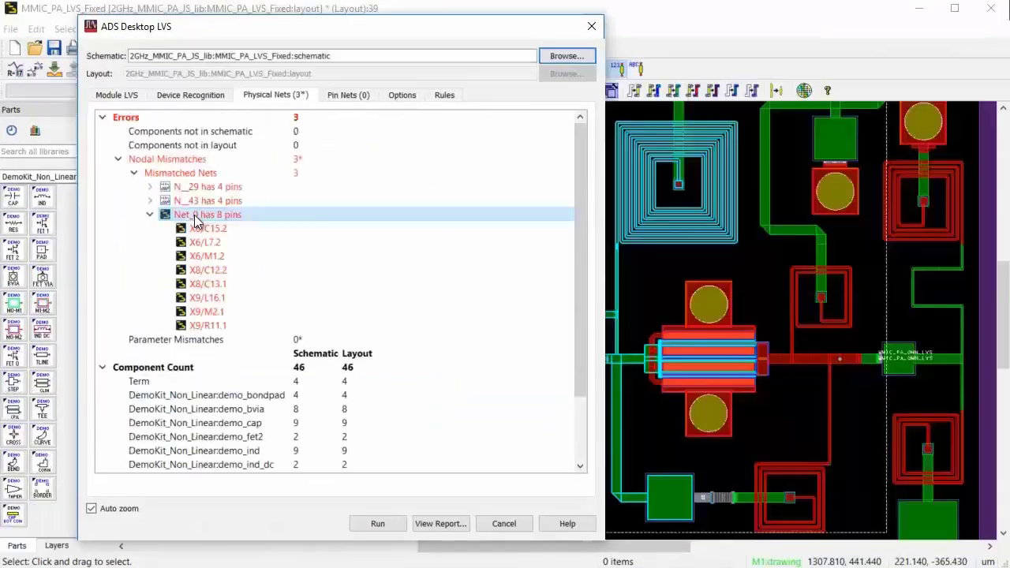
Move the LVS results aside, zoom the layout, and push into the MMIC_PA_FET2_LVS instance.
drag(446, 32, 0, 33)
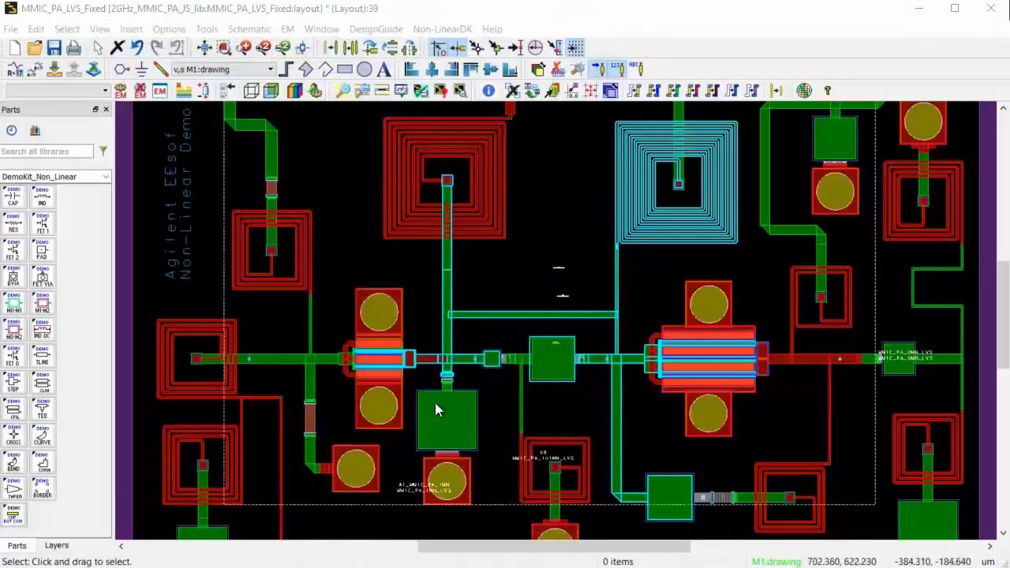
scroll(556, 332, up, 2)
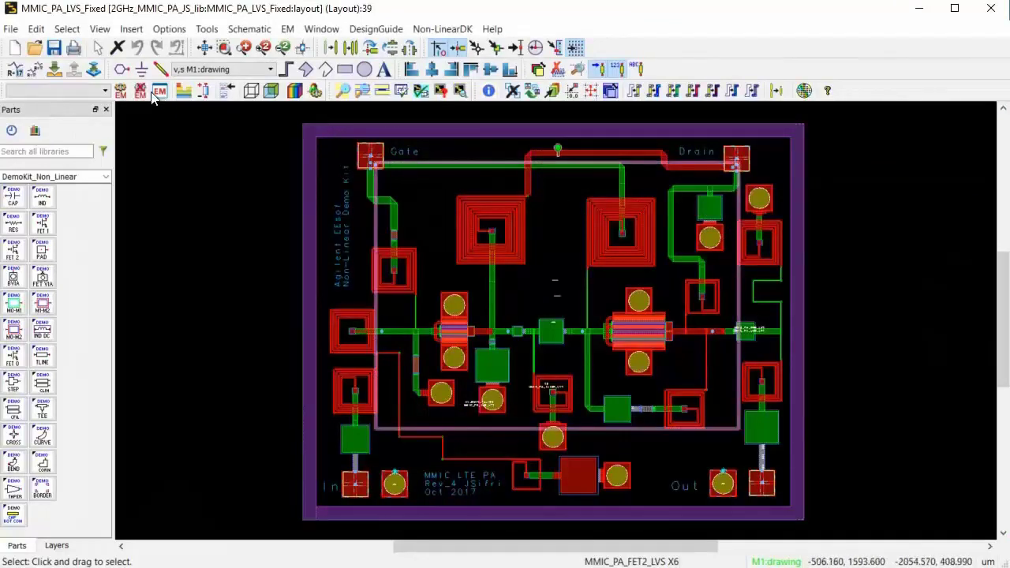
click(53, 68)
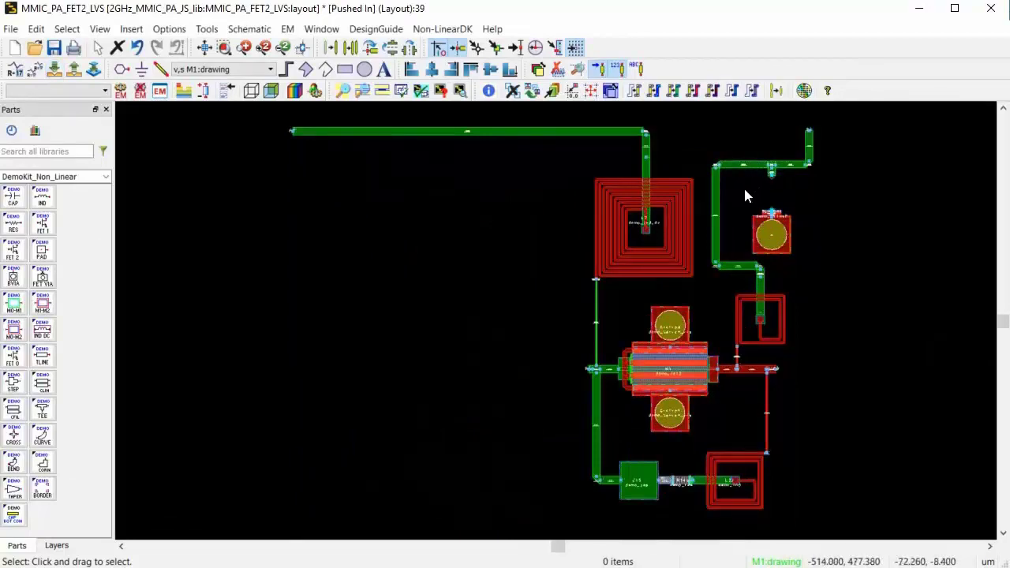
Rerun ADS Desktop LVS from the top level and expand the missing MMIC_PA_FET2_LVS component counts.
click(75, 68)
click(207, 29)
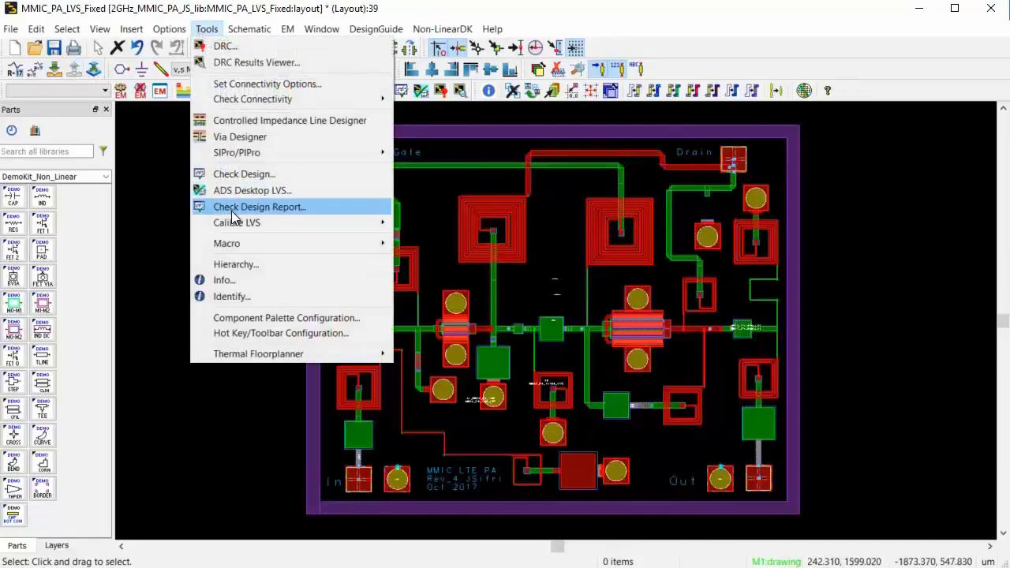
click(247, 192)
click(437, 525)
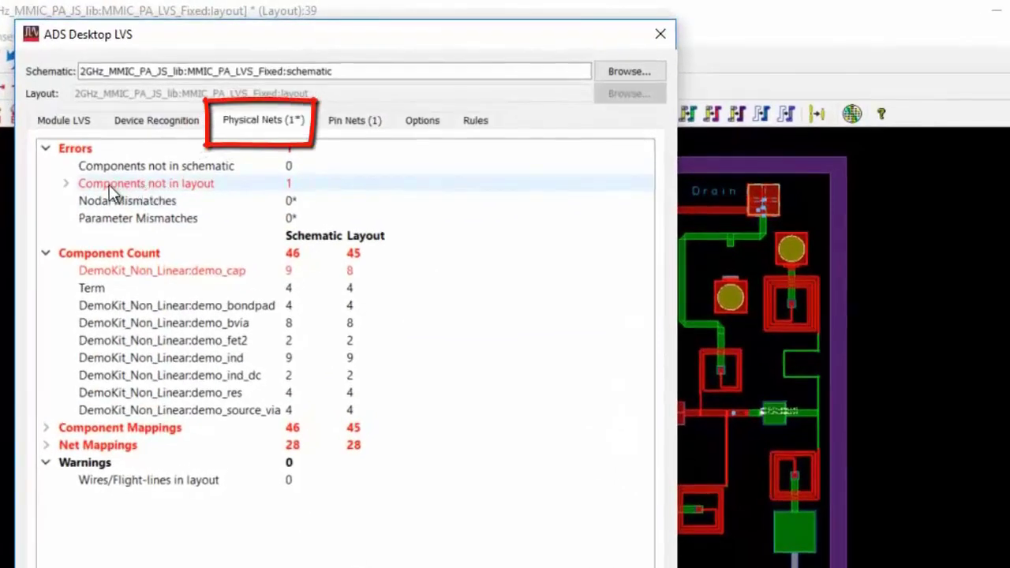
click(66, 183)
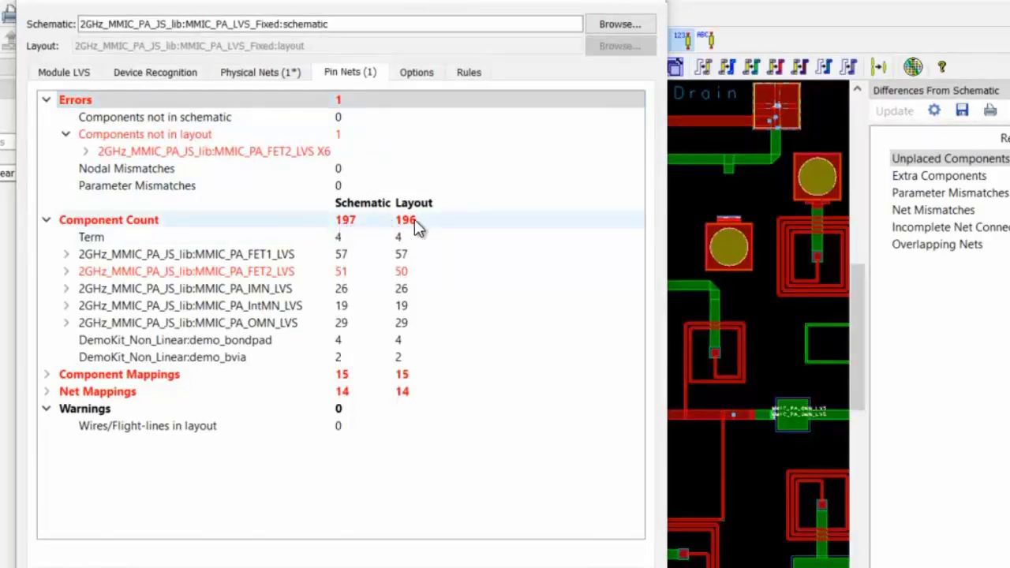
double_click(248, 272)
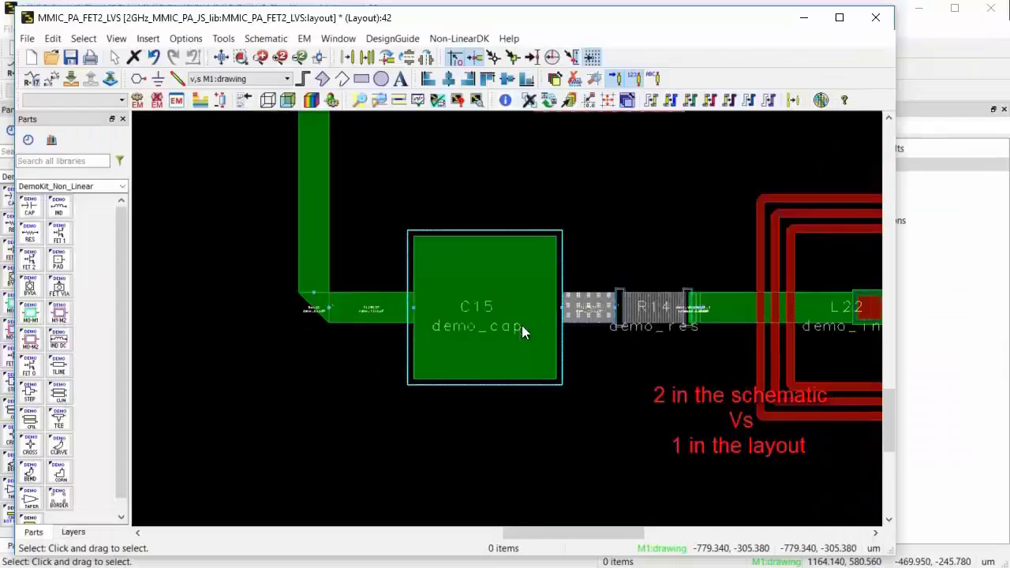
Zoom around capacitor C15 in the MMIC_PA_FET2_LVS layout.
scroll(521, 326, down, 2)
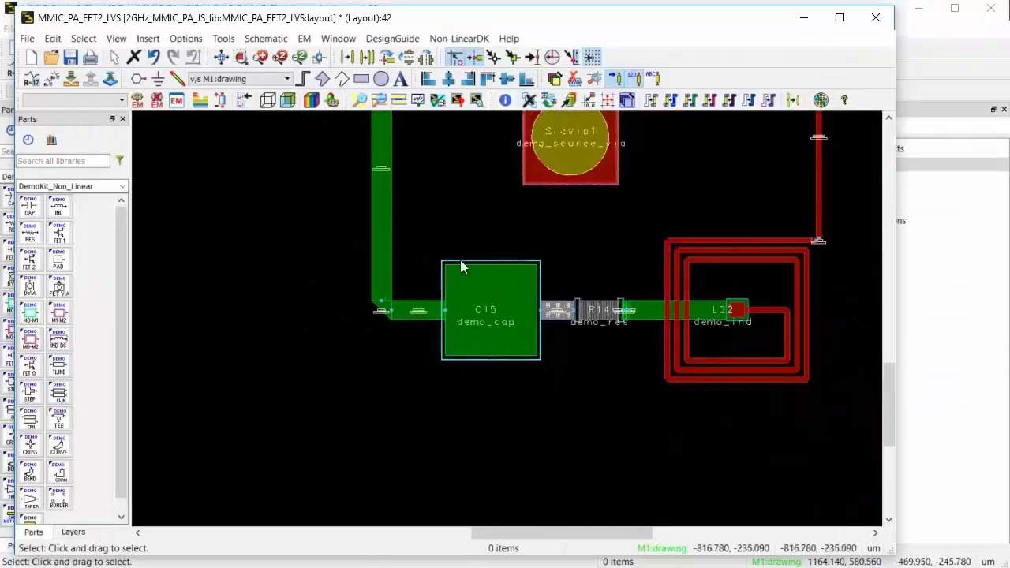
scroll(511, 318, down, 2)
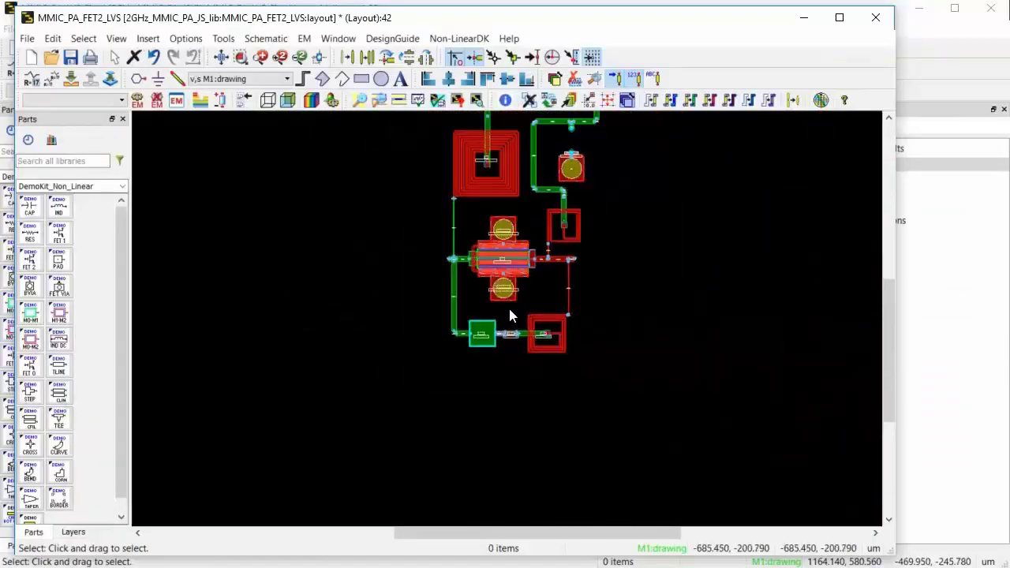
scroll(575, 139, up, 2)
scroll(514, 303, up, 1)
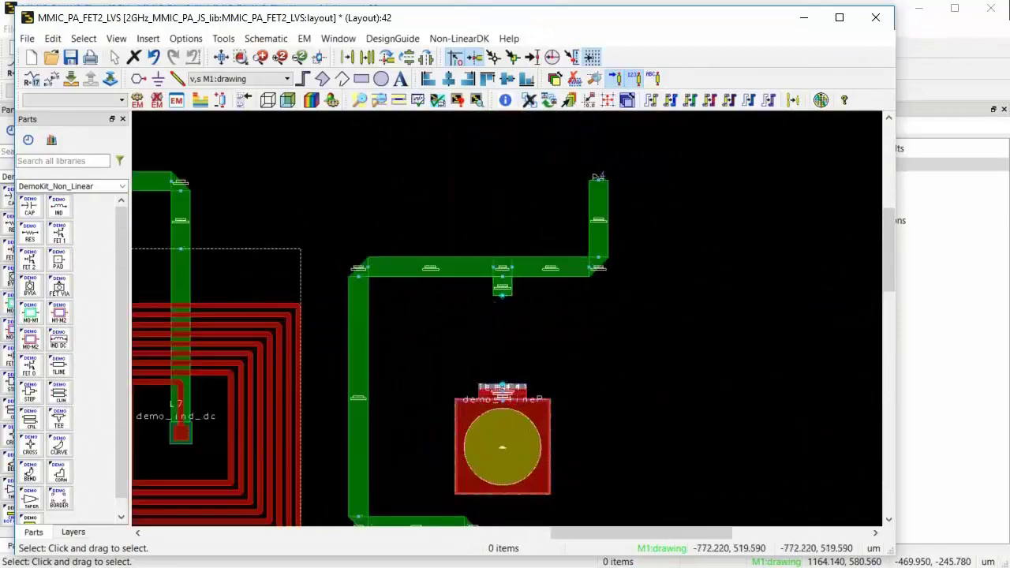
Zoom the FET2 schematic to C15 and C17, then update the layout's Differences From Schematic.
drag(246, 148, 296, 27)
drag(516, 418, 822, 537)
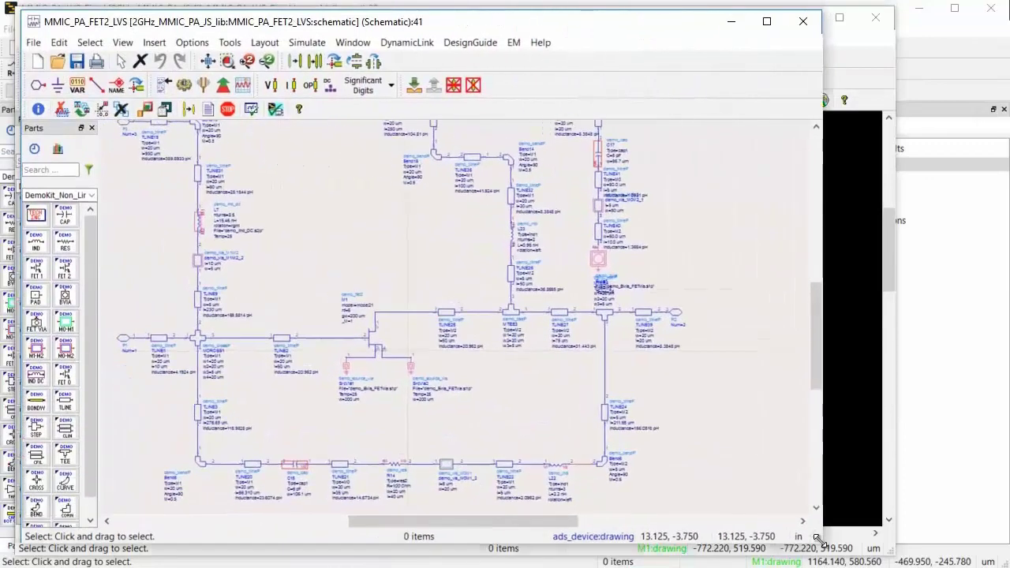
scroll(442, 332, up, 2)
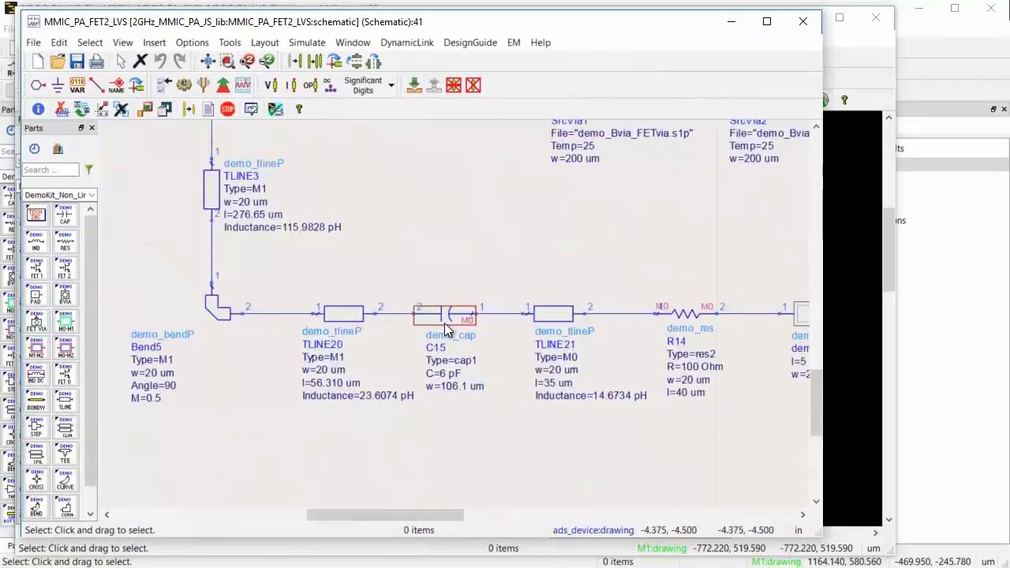
scroll(443, 308, down, 3)
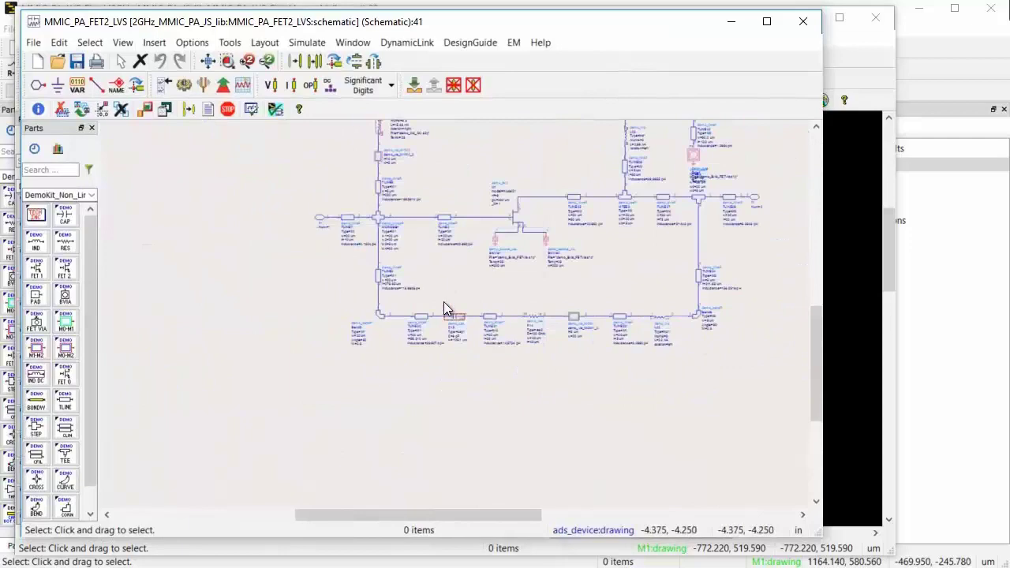
scroll(591, 248, up, 1)
scroll(613, 165, up, 2)
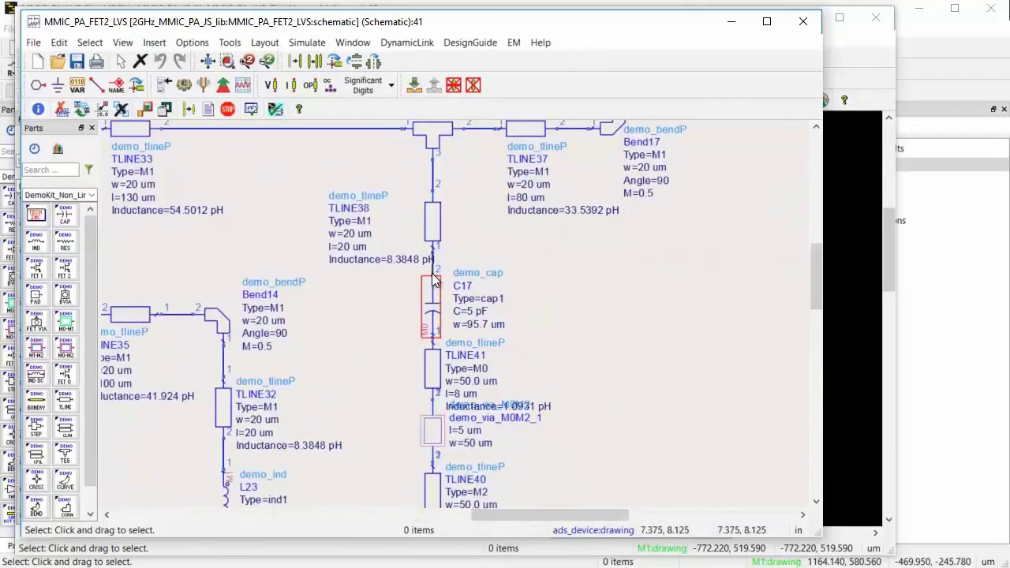
click(836, 221)
click(780, 135)
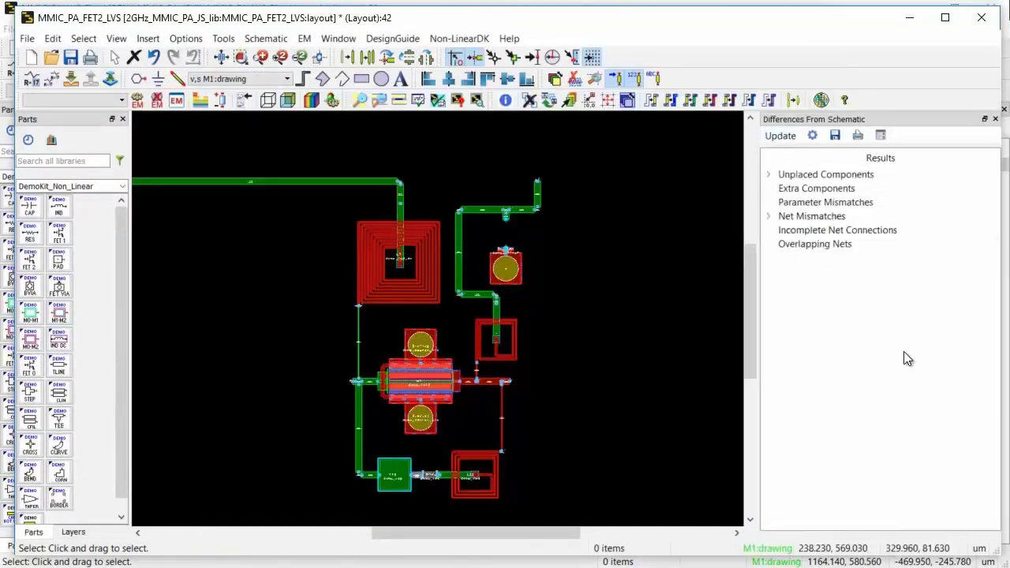
Place unplaced capacitor C17 between the upper green trace and the red line, then open ADS Desktop LVS.
click(769, 174)
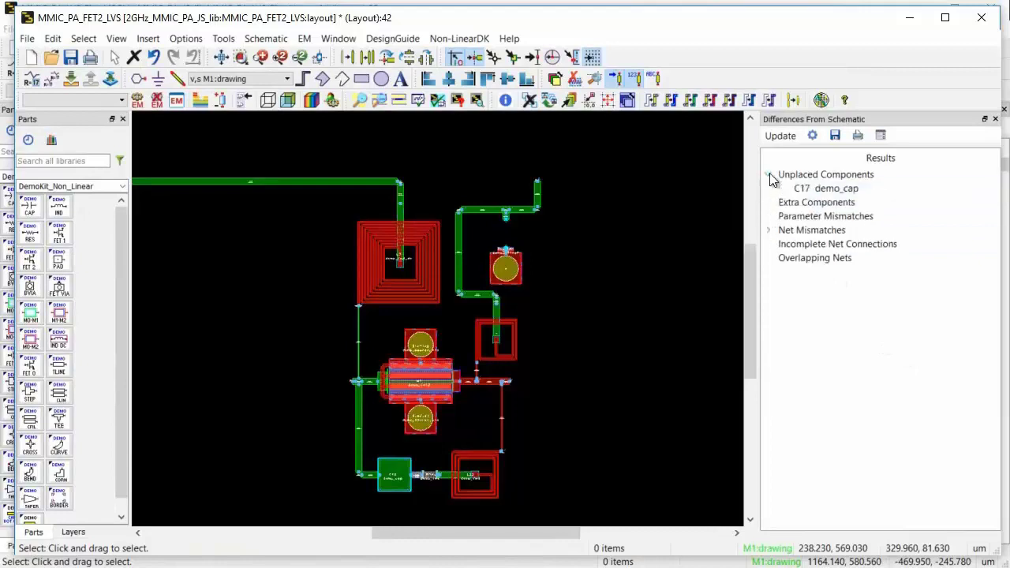
double_click(834, 189)
click(491, 307)
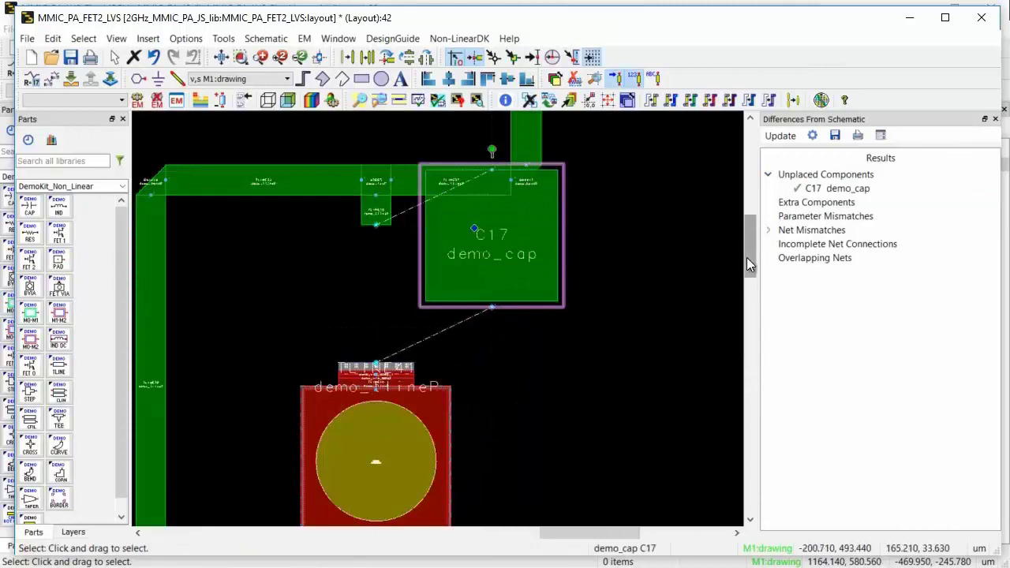
drag(492, 313, 377, 362)
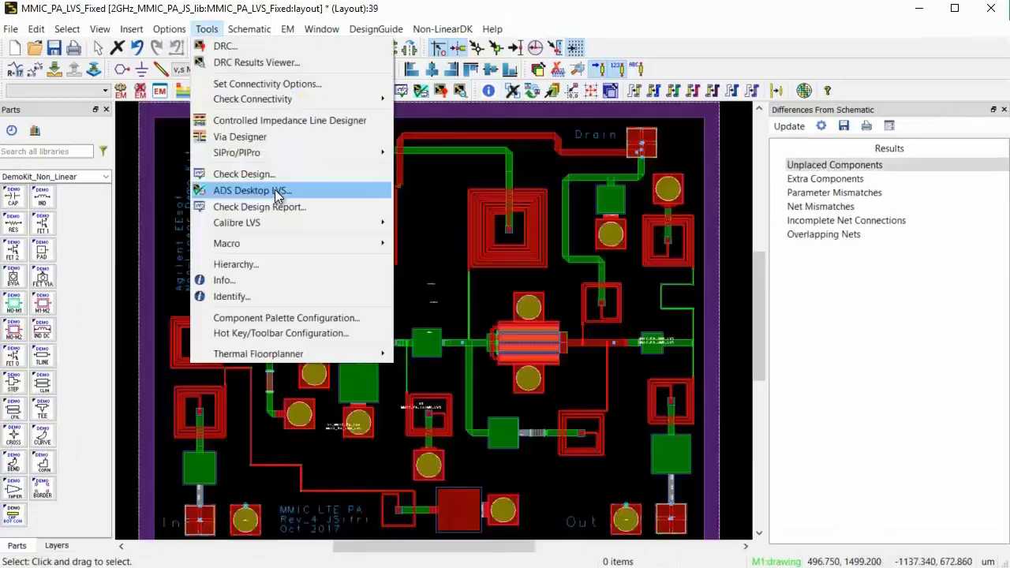
click(276, 191)
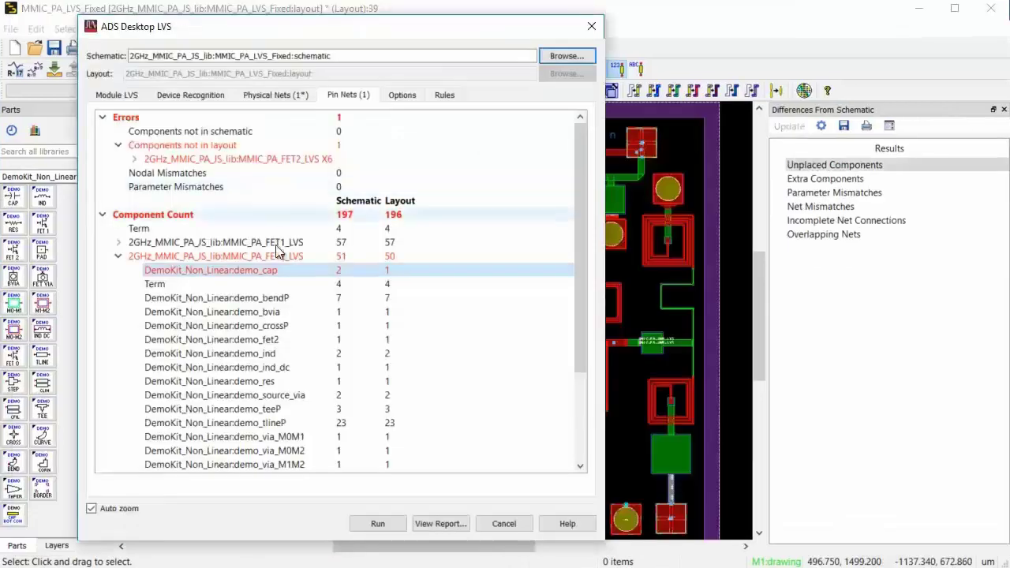
Run LVS on MMIC_PA_LVS_Fixed and confirm 0 errors with 46 components matched.
click(378, 523)
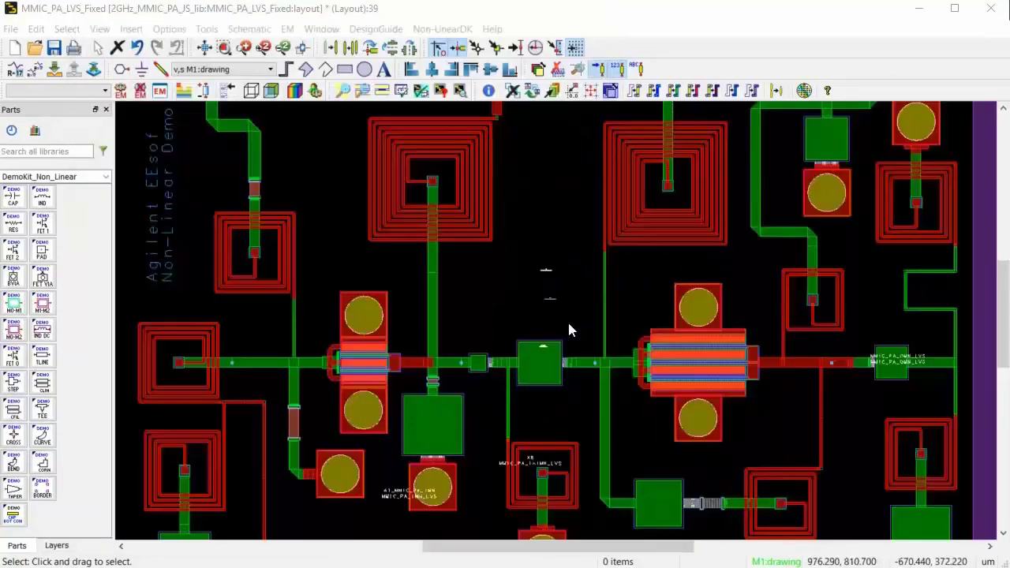
scroll(568, 331, up, 3)
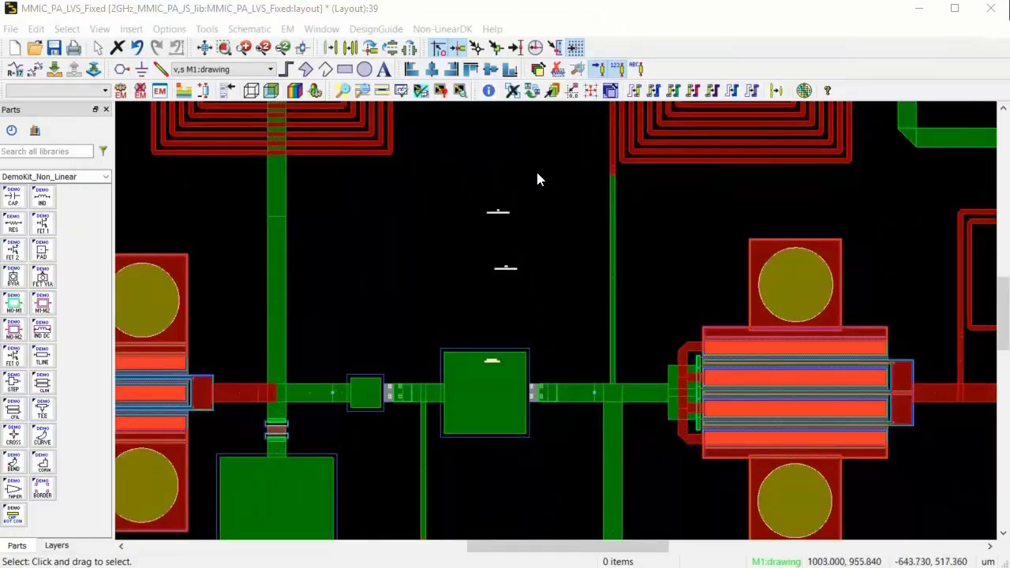
Draw a horizontal rectangle bar shorting the two vertical traces, then reopen ADS Desktop LVS.
click(345, 70)
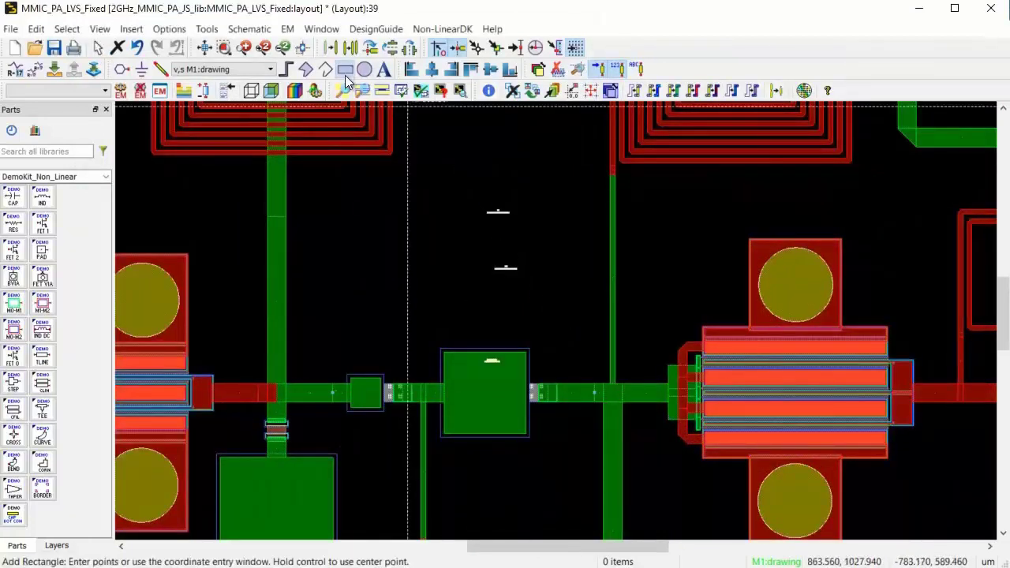
click(278, 299)
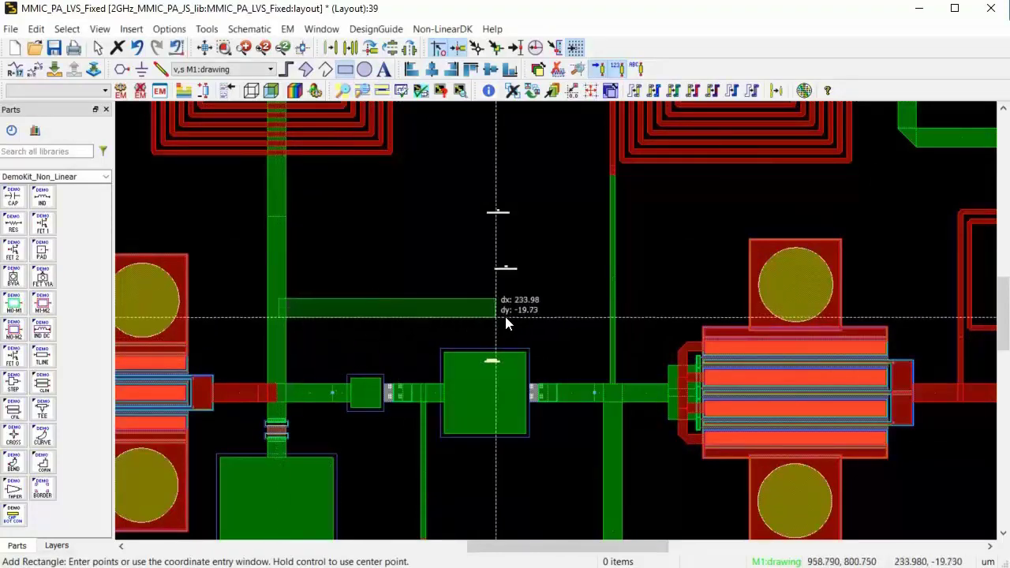
click(615, 313)
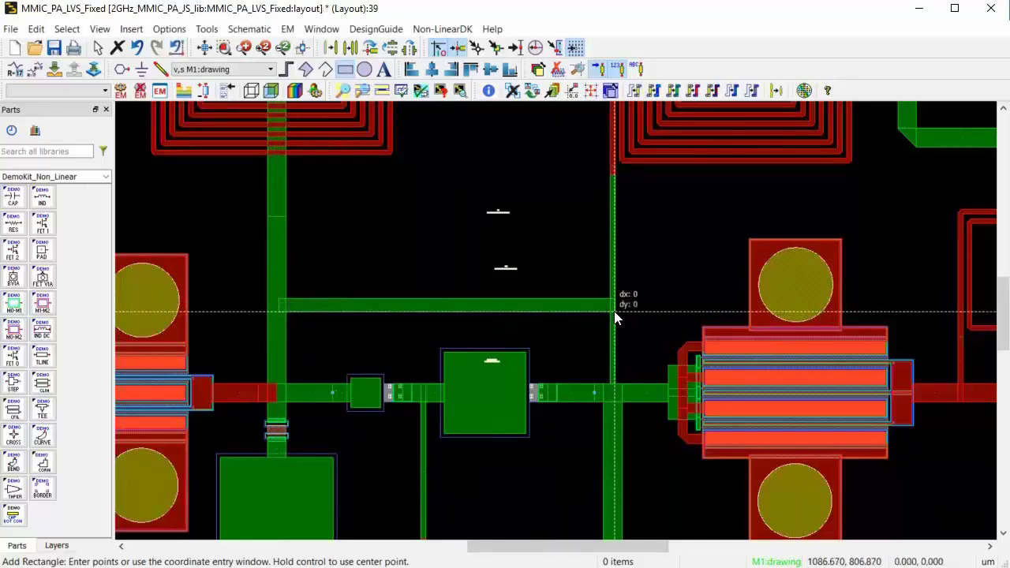
key(Escape)
click(206, 29)
click(261, 190)
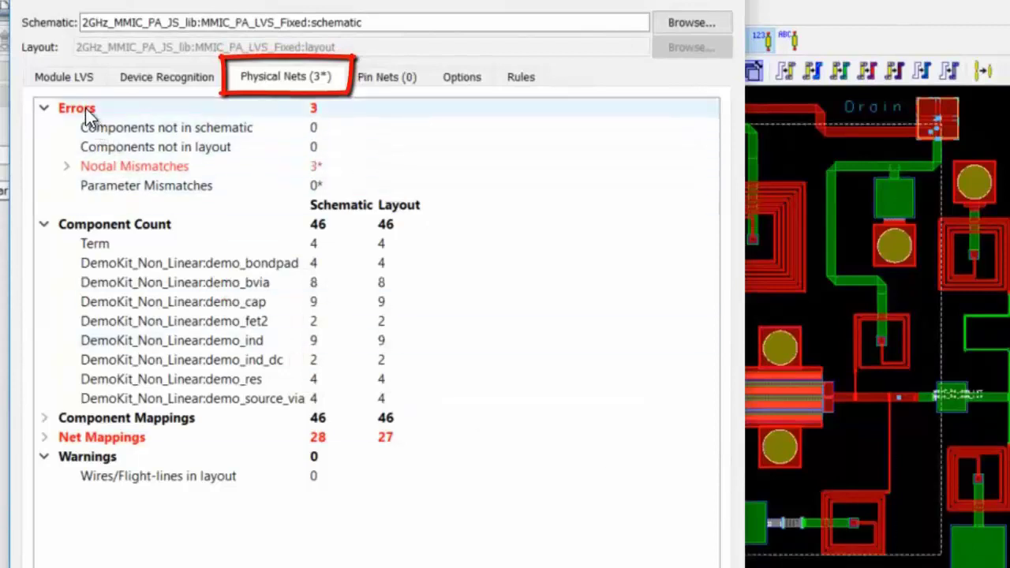
Expand Nodal Mismatches to list Net_0's eight mismatched pins and view it in the layout.
click(66, 166)
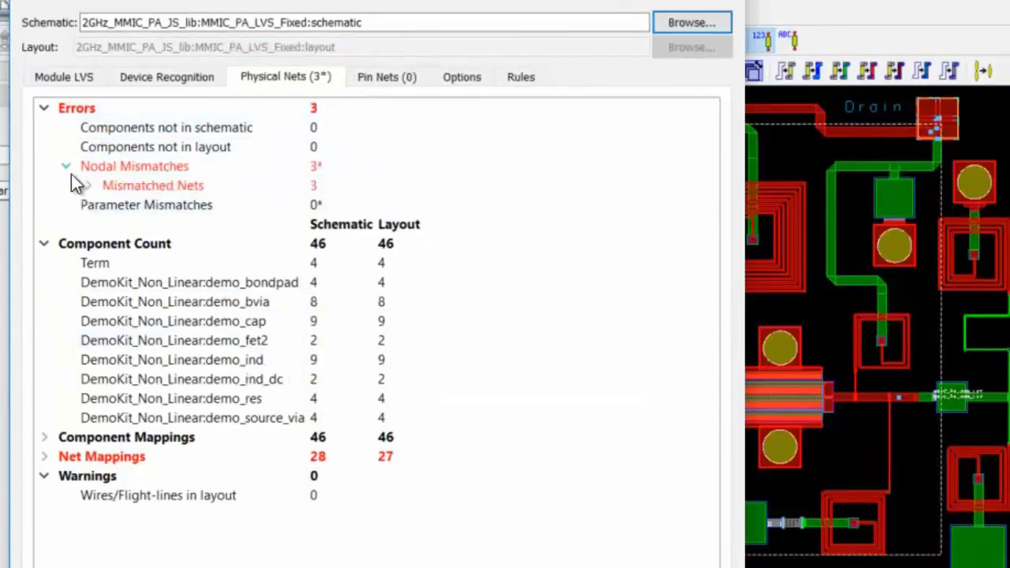
click(90, 187)
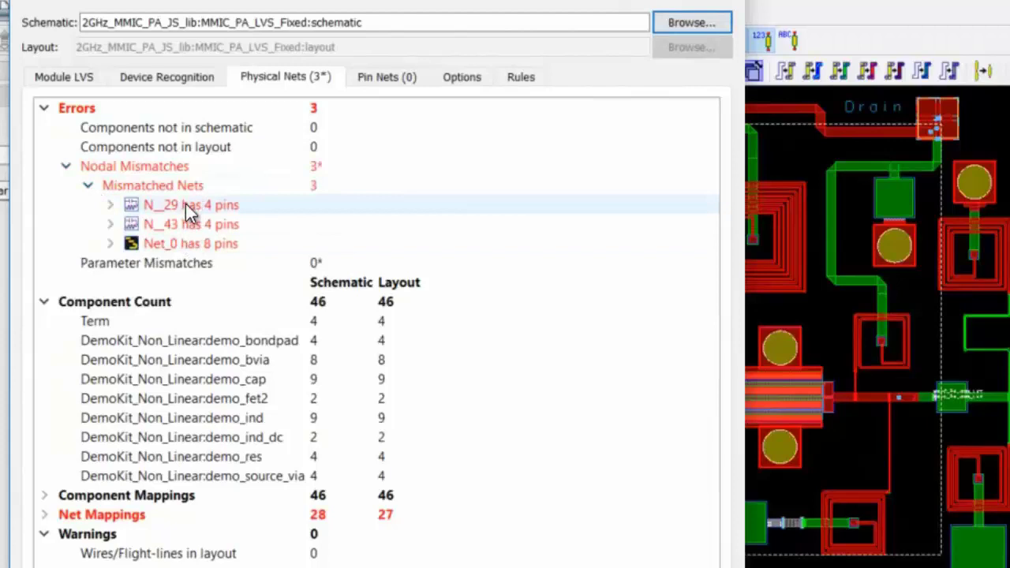
double_click(172, 243)
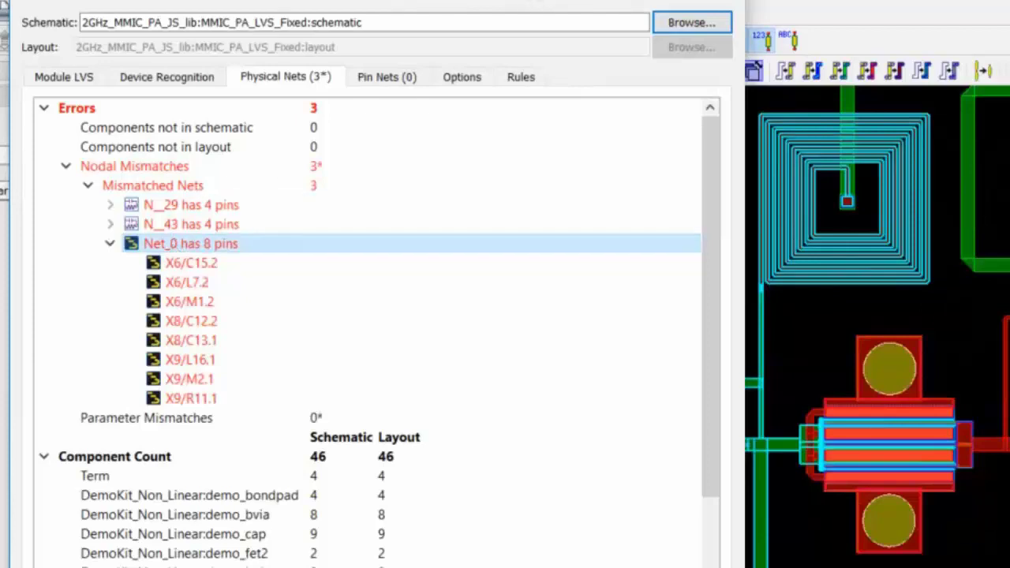
click(497, 9)
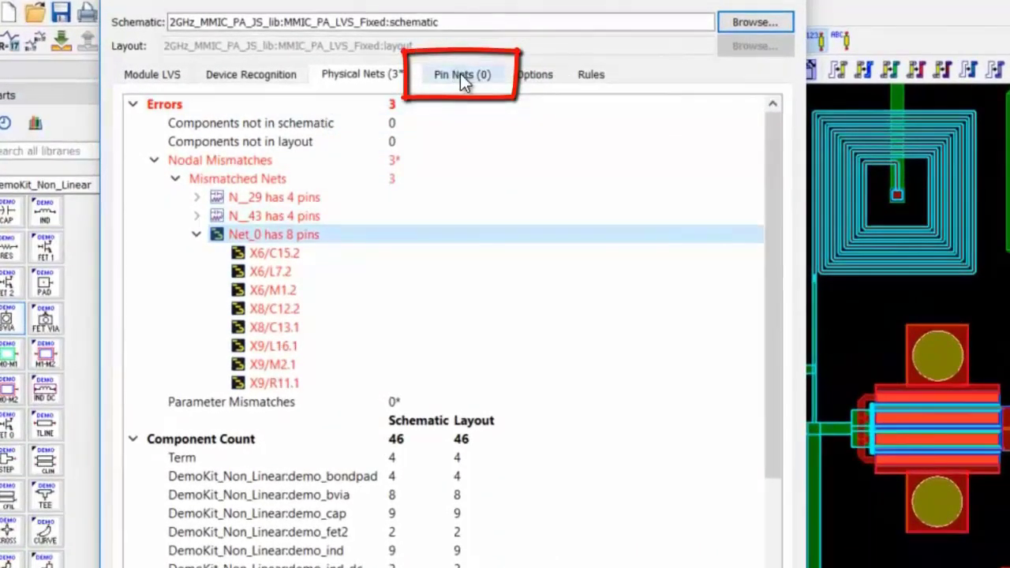
In Pin Nets, expand the polygon-overlap warning and zoom the layout to its coordinates.
click(461, 75)
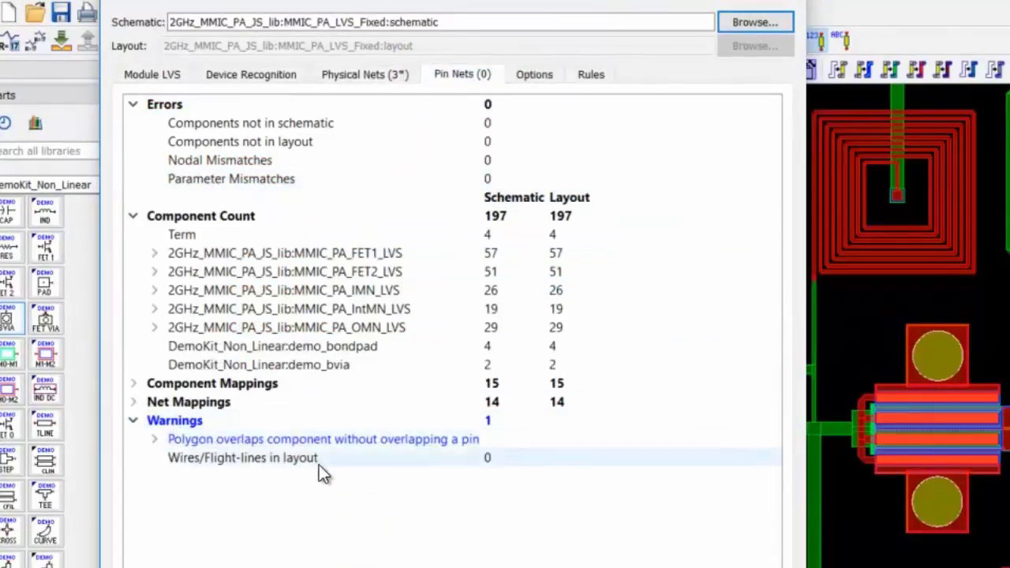
click(154, 442)
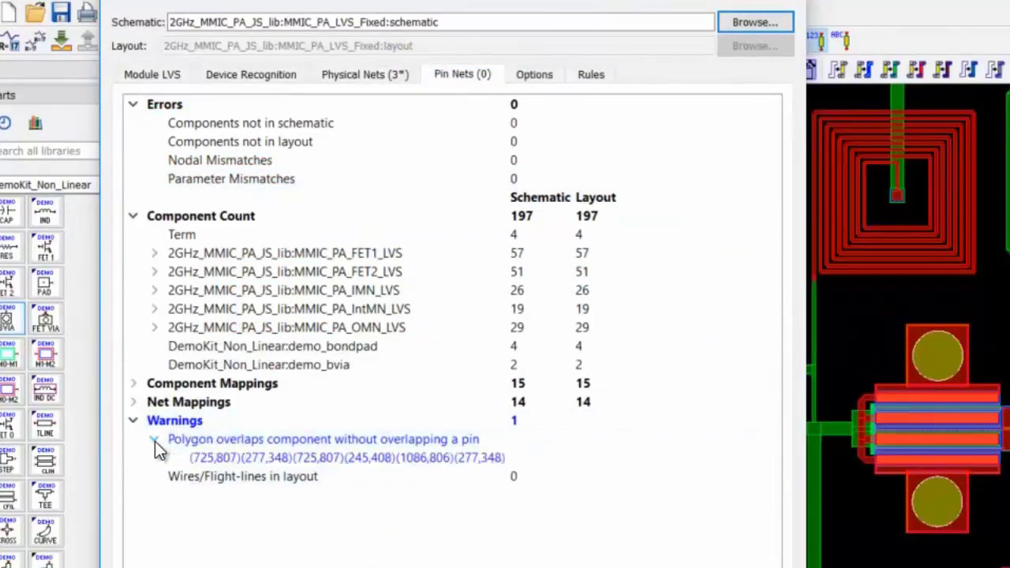
click(367, 458)
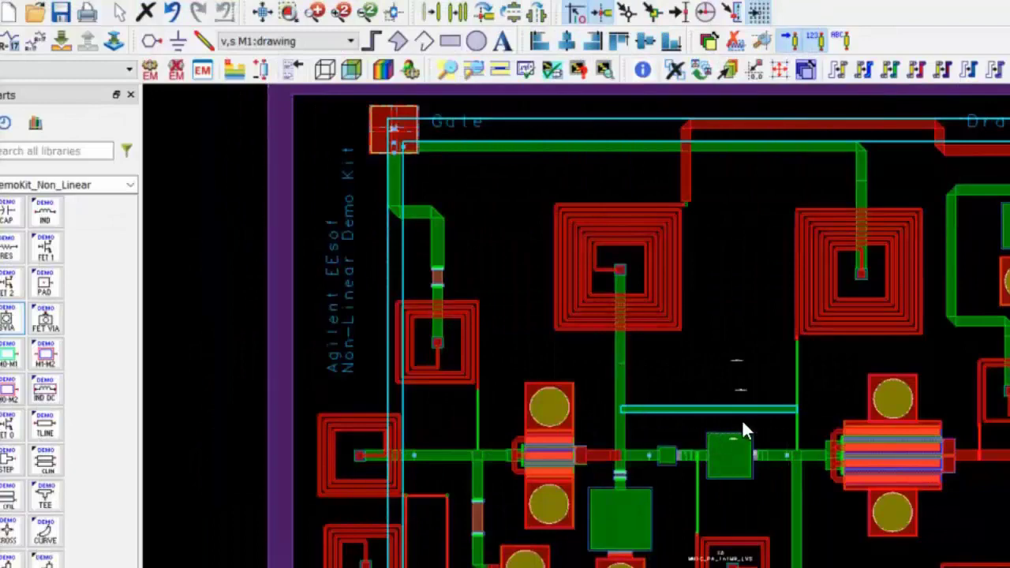
scroll(738, 410, up, 3)
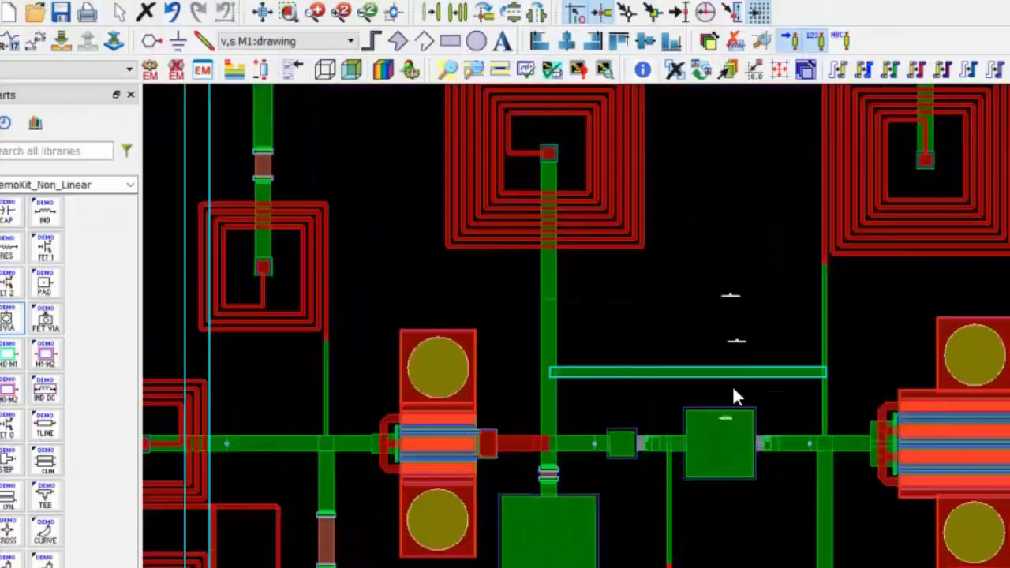
scroll(734, 392, up, 1)
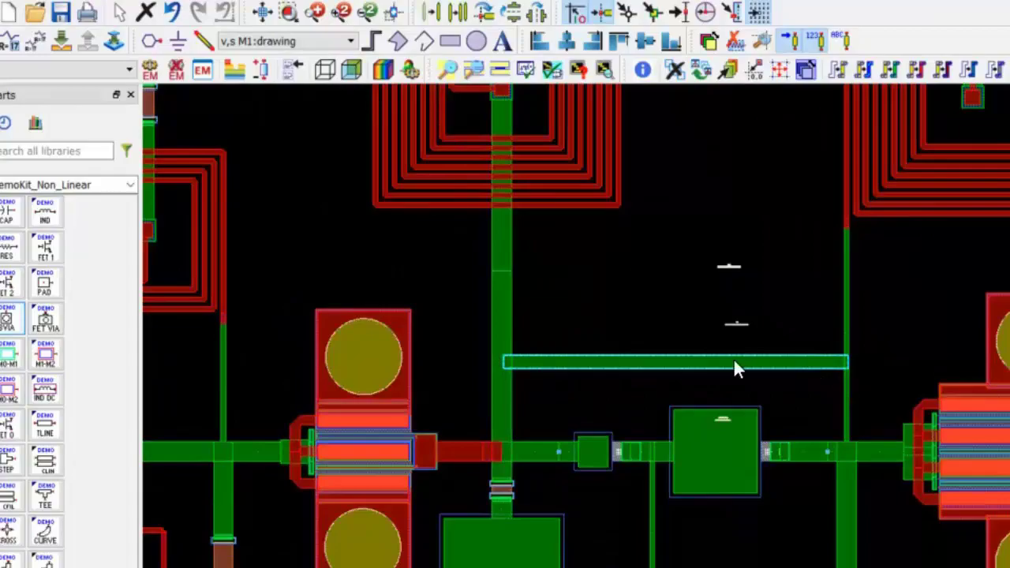
scroll(733, 367, down, 2)
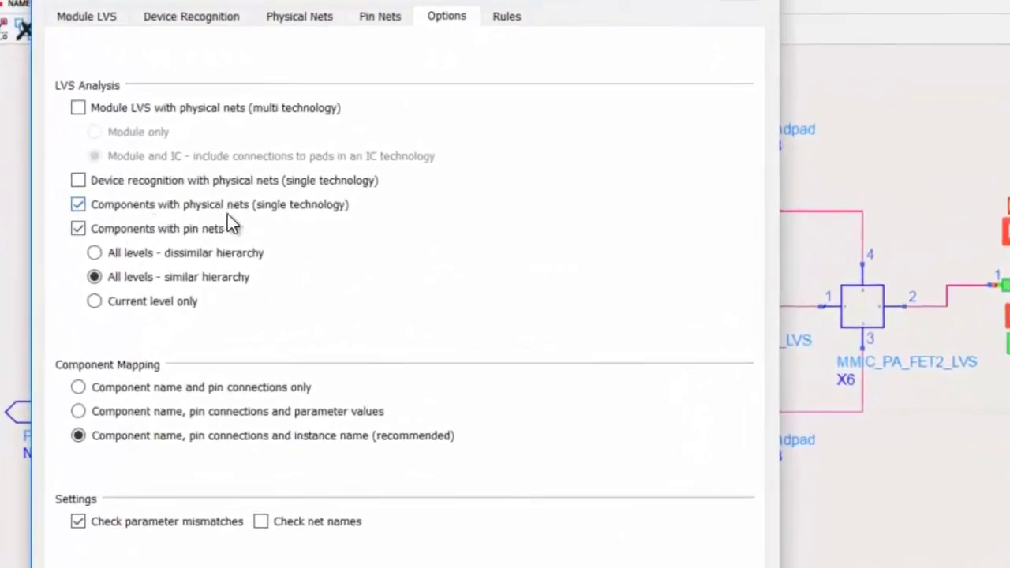
Tick Check net names in the LVS Options settings, keeping parameter-mismatch checking enabled.
mouse_move(245, 221)
click(261, 522)
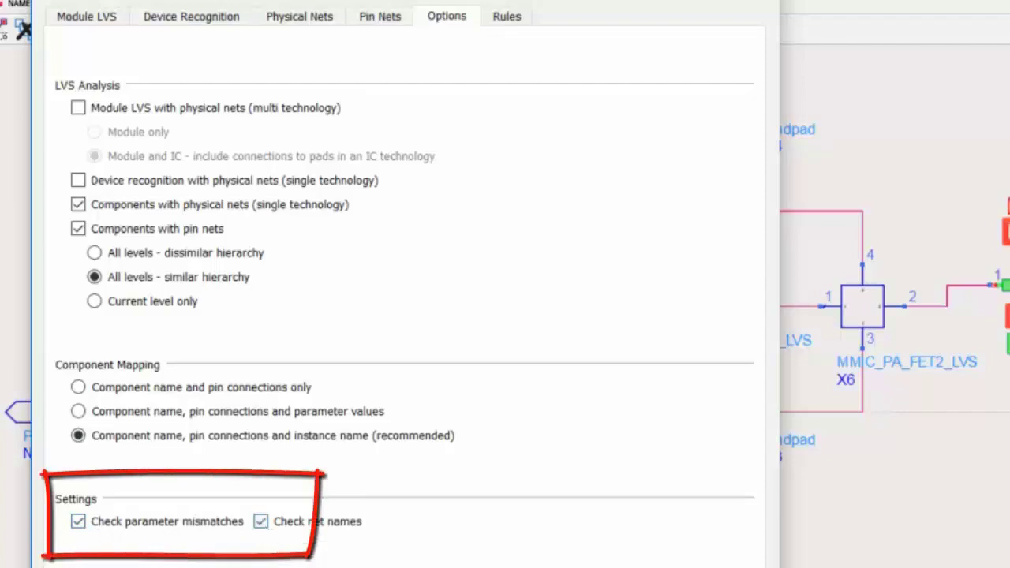